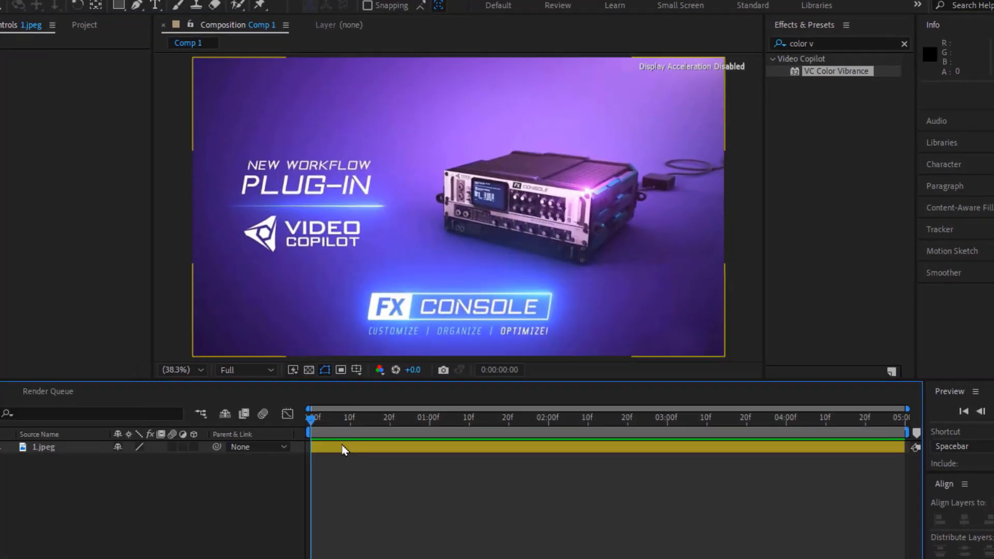
# Apply VC Color Vibrance to the FX Console image layer via Ctrl+Space and preview it
pyautogui.click(342, 449)
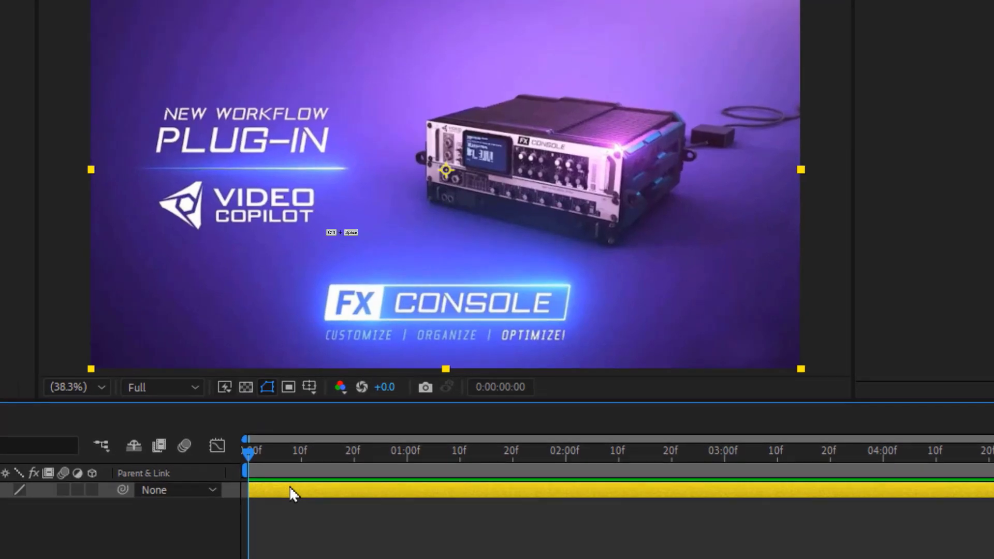
pyautogui.hotkey('ctrl', 'space')
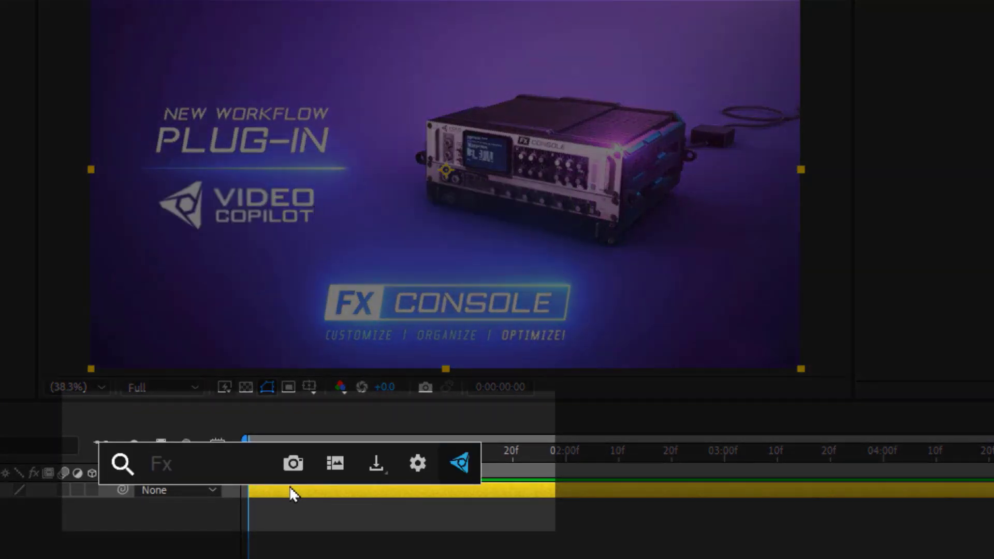
pyautogui.write('color v')
pyautogui.press('Return')
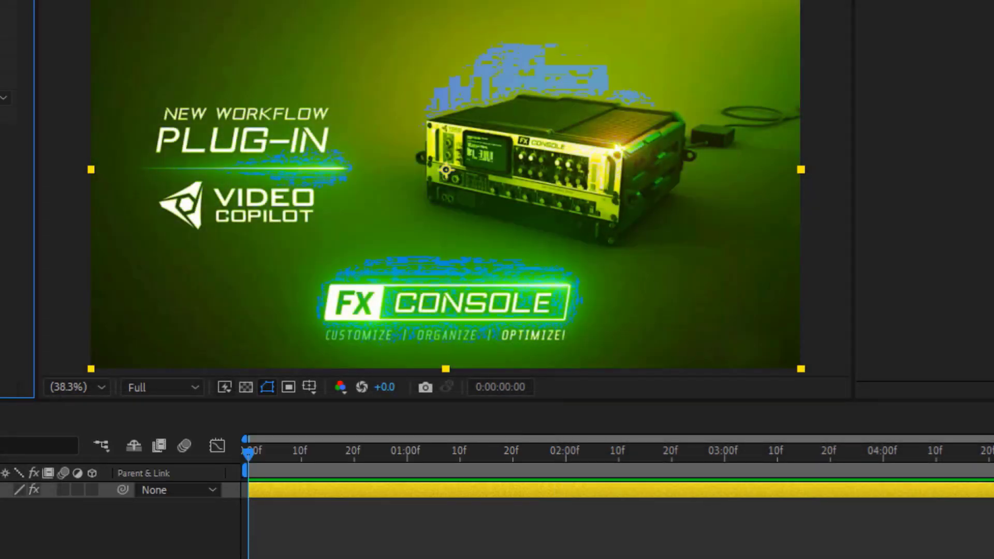
pyautogui.press('space')
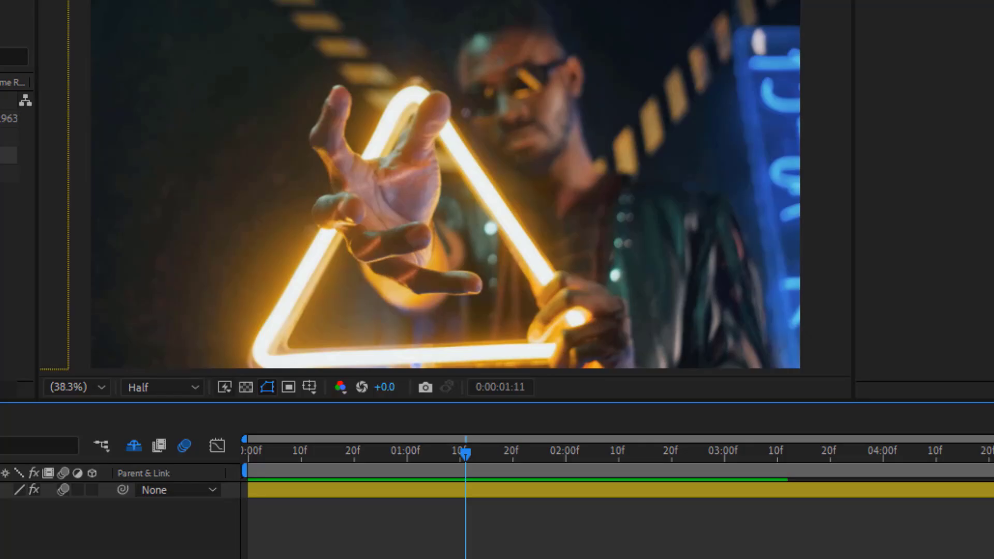
# Save a still of the neon-triangle footage layer from the FX Console launcher
pyautogui.click(479, 490)
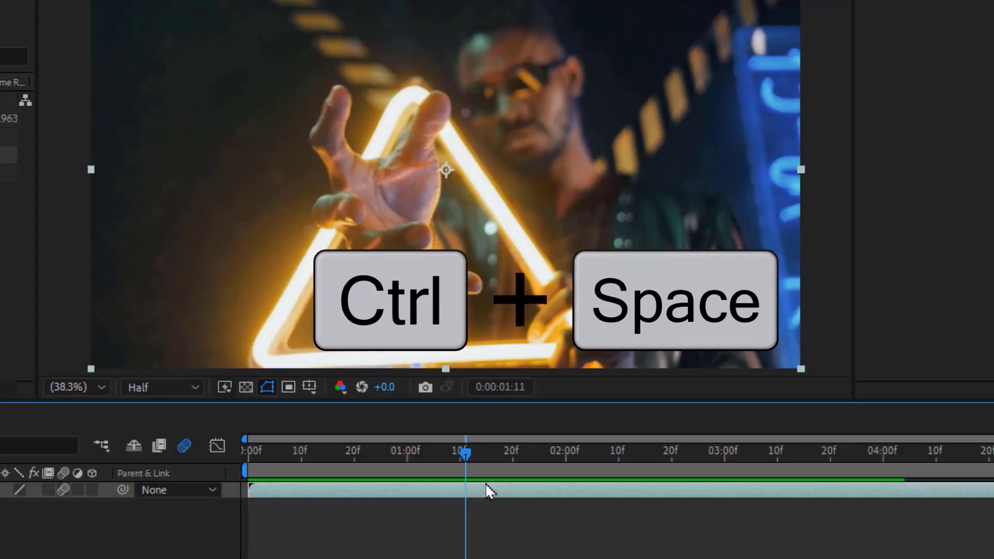
pyautogui.hotkey('ctrl', 'space')
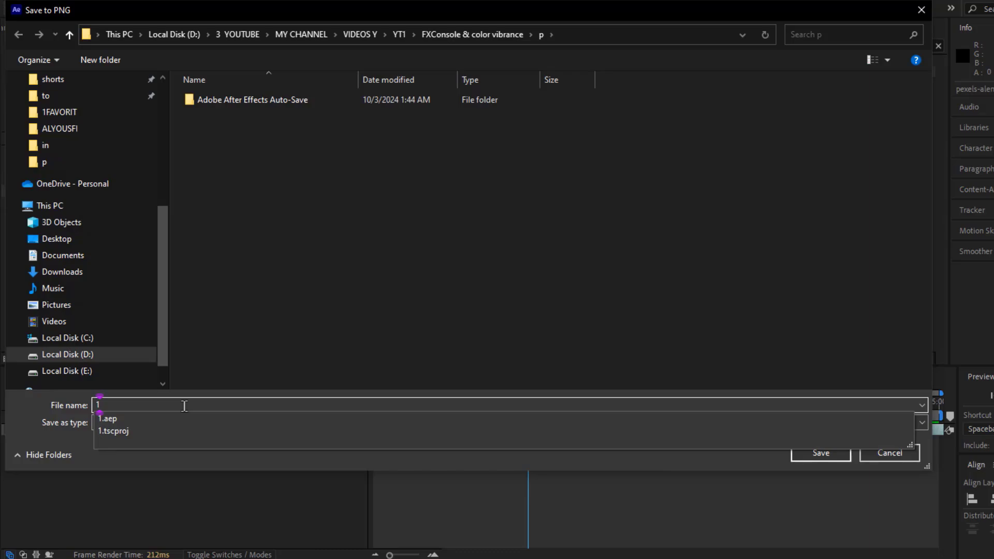
pyautogui.click(821, 453)
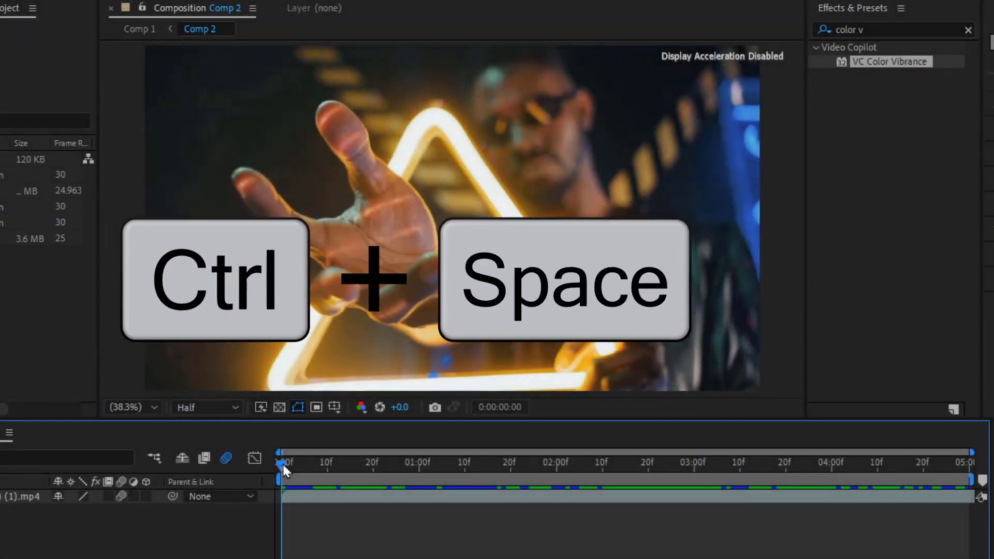
# Move to 0:00:02:28 in the footage and open the FX Console snapshot gallery
pyautogui.hotkey('ctrl', 'space')
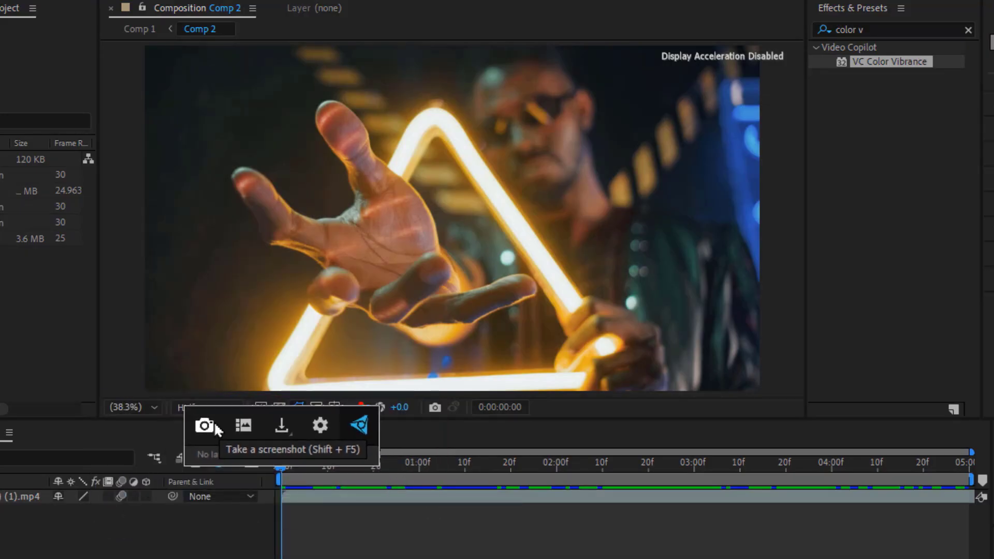
pyautogui.moveTo(292, 465); pyautogui.dragTo(687, 476)
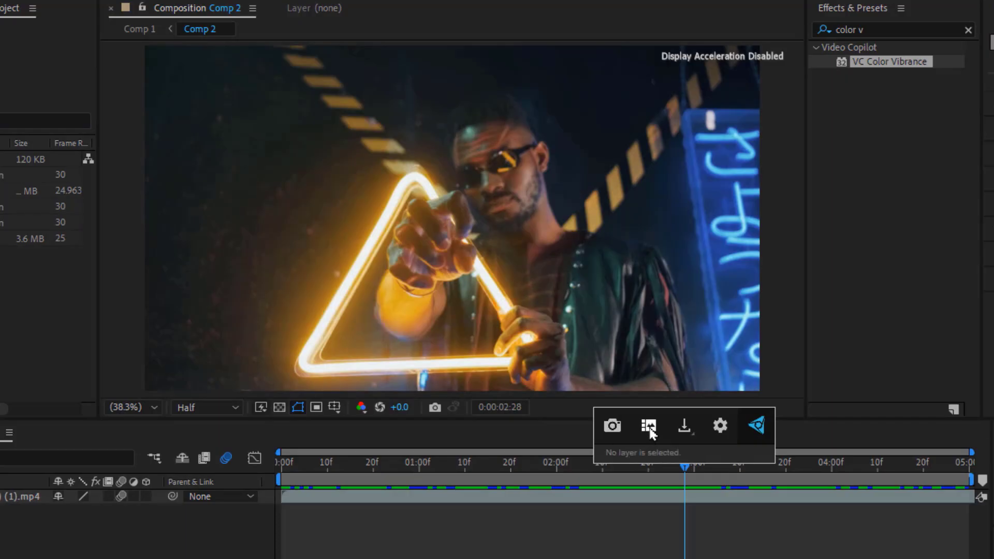
pyautogui.click(649, 427)
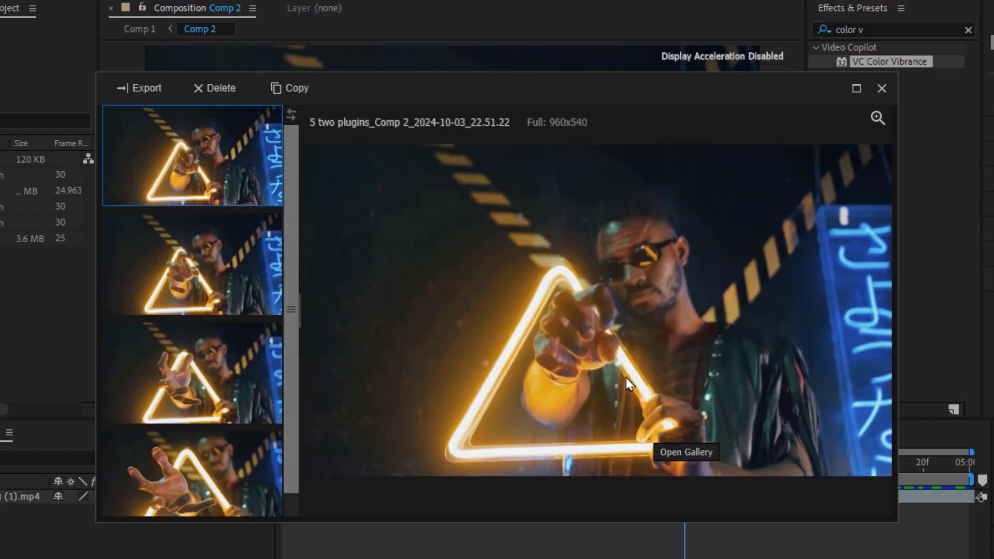
pyautogui.moveTo(503, 522); pyautogui.dragTo(523, 402)
pyautogui.scroll(-1, 228, 229)
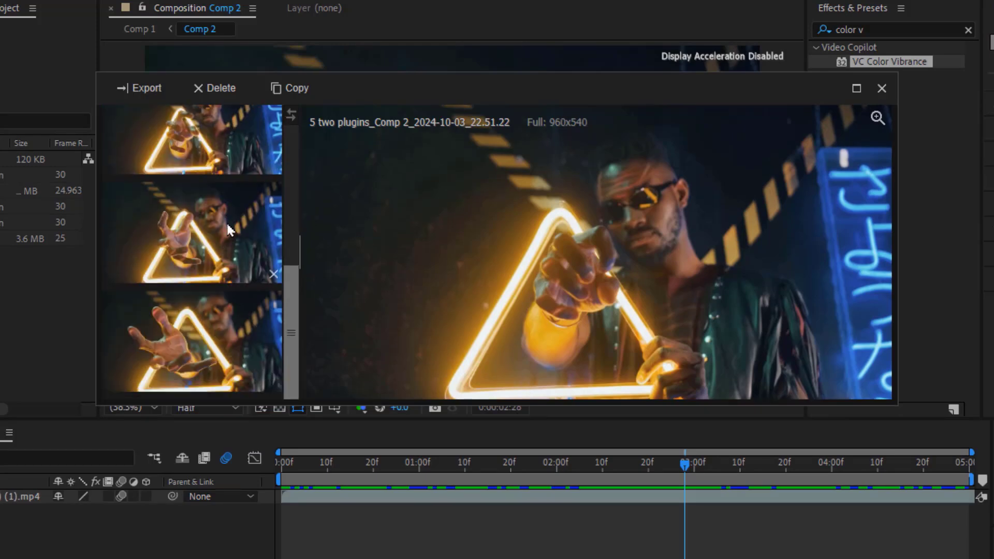
# Drag three snapshots, including 22.50.59 and 22.51.22, into Comp 2 and trim one to start later
pyautogui.moveTo(229, 229); pyautogui.dragTo(632, 505)
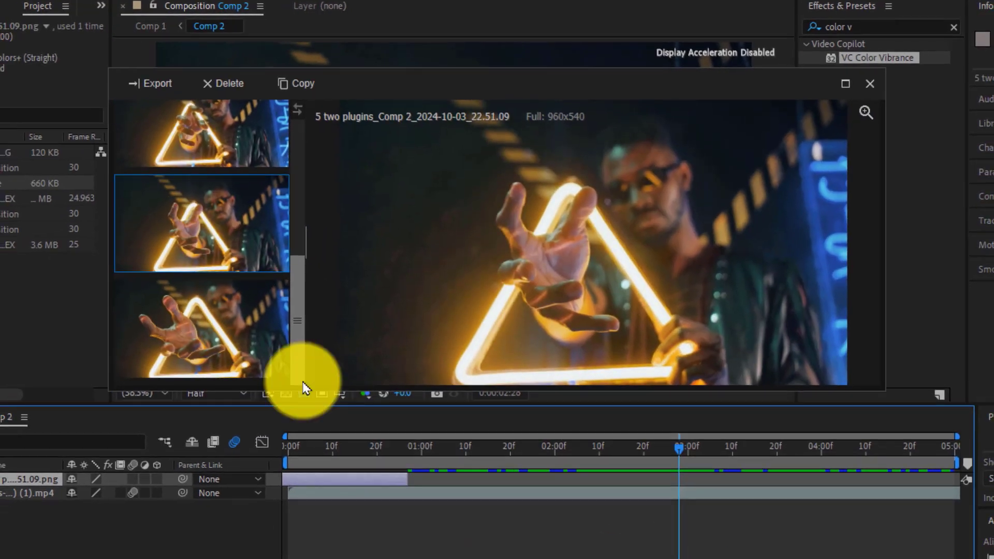
pyautogui.moveTo(303, 388); pyautogui.dragTo(461, 511)
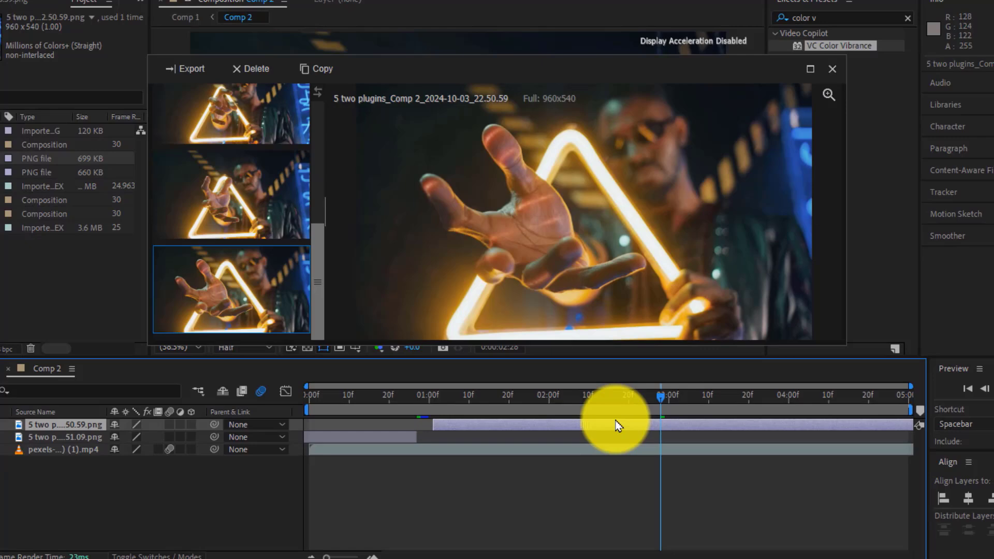
pyautogui.moveTo(262, 156); pyautogui.dragTo(514, 477)
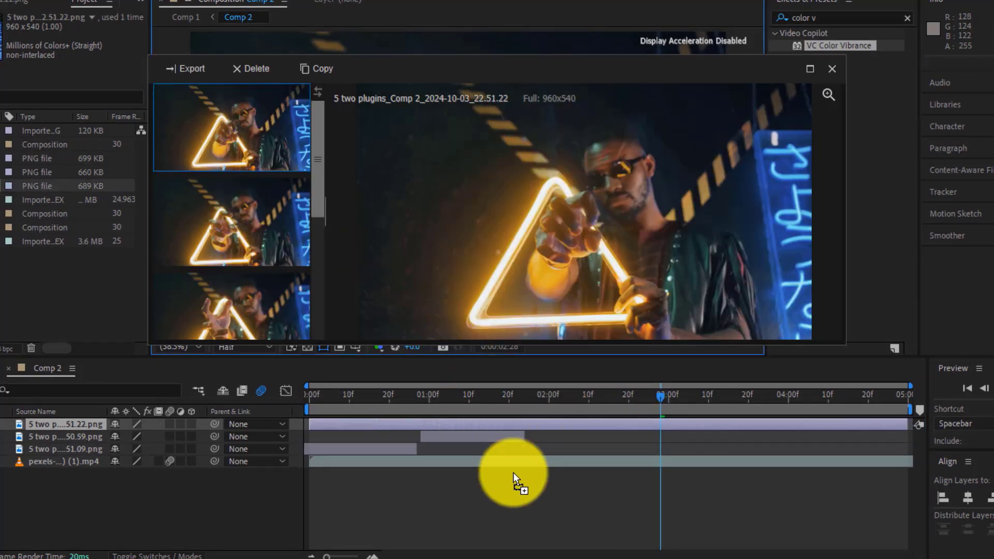
pyautogui.moveTo(309, 424)
pyautogui.mouseDown()
pyautogui.moveTo(549, 425)
pyautogui.moveTo(536, 432)
pyautogui.mouseUp()
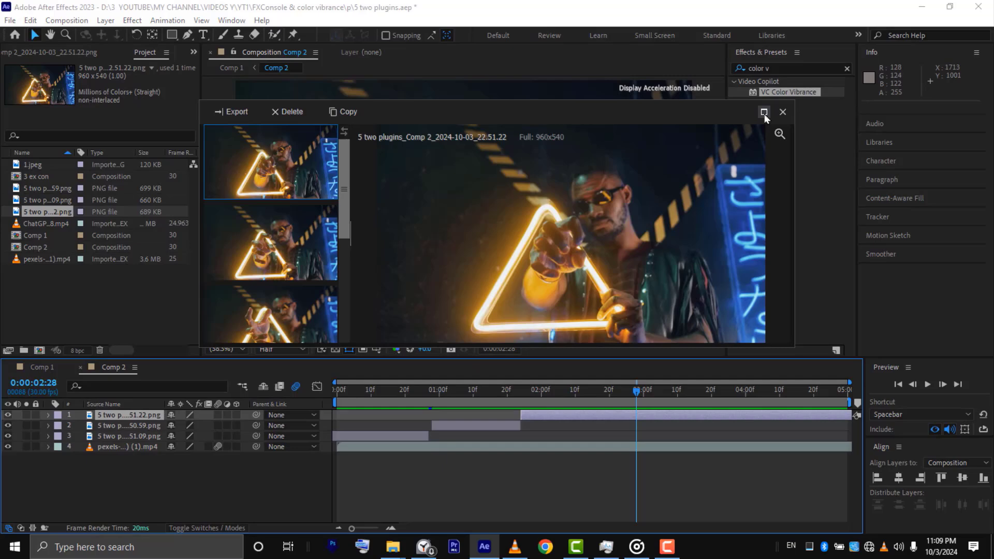
# Select all four snapshots in the maximized gallery and export them as PNG
pyautogui.click(764, 113)
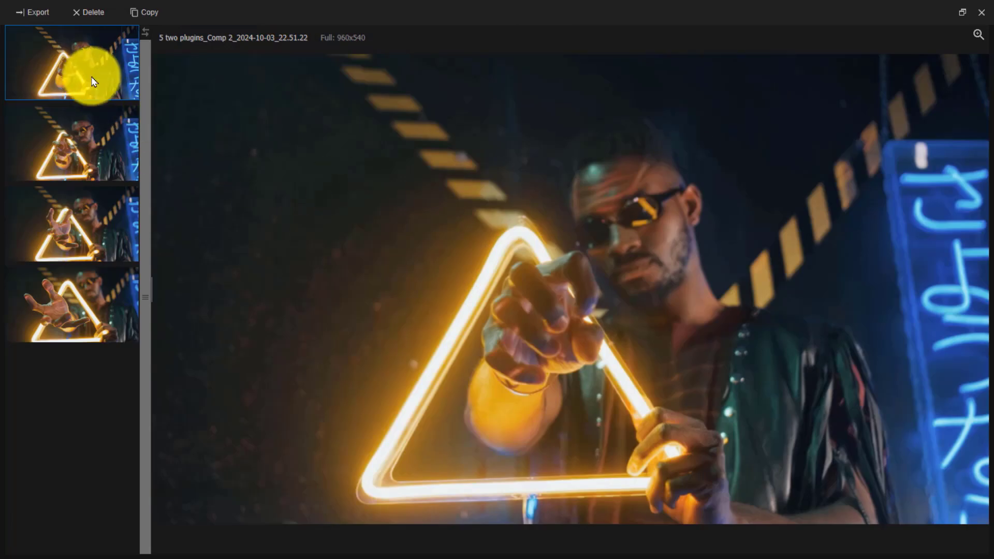
pyautogui.keyDown('ctrl'); pyautogui.click(84, 140); pyautogui.keyUp('ctrl')
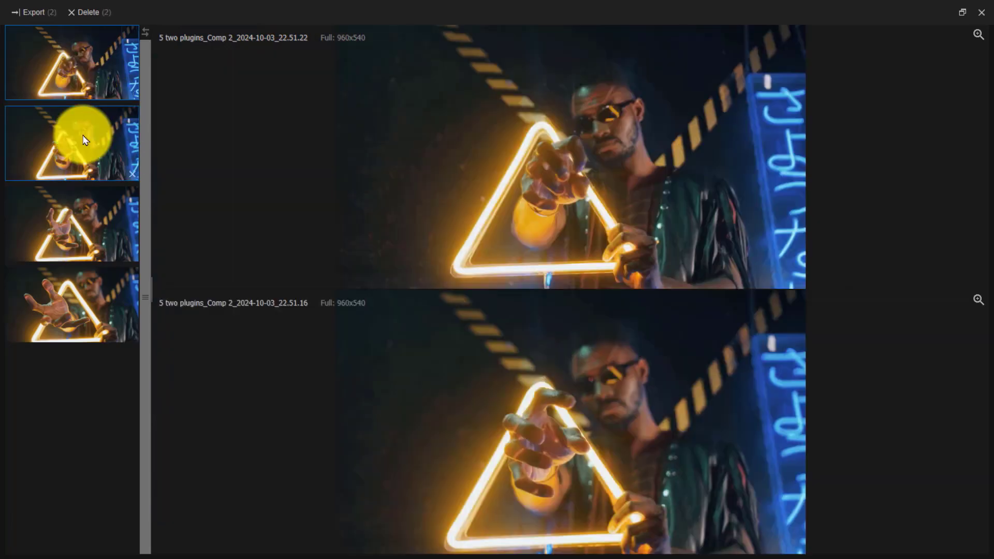
pyautogui.keyDown('ctrl'); pyautogui.click(84, 206); pyautogui.keyUp('ctrl')
pyautogui.keyDown('ctrl'); pyautogui.click(82, 312); pyautogui.keyUp('ctrl')
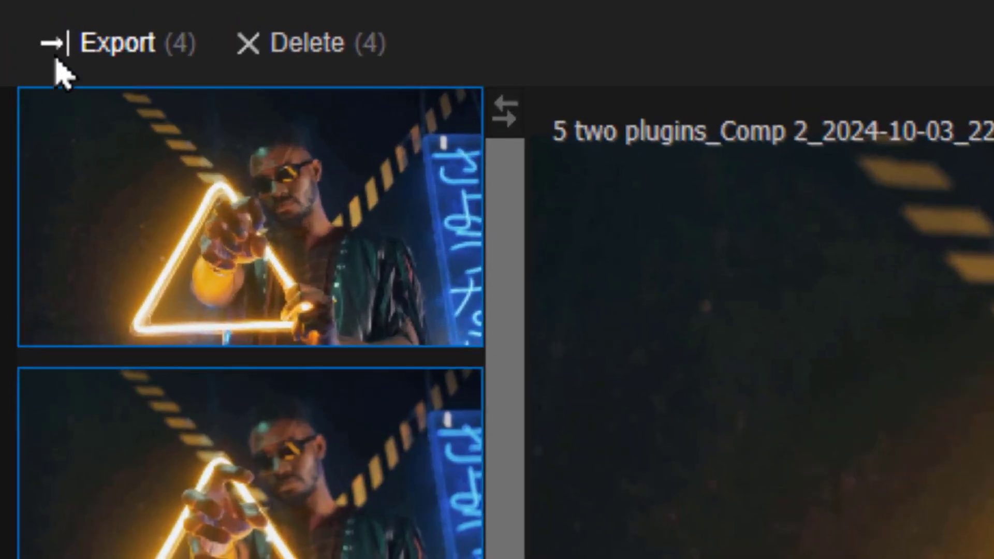
pyautogui.click(17, 14)
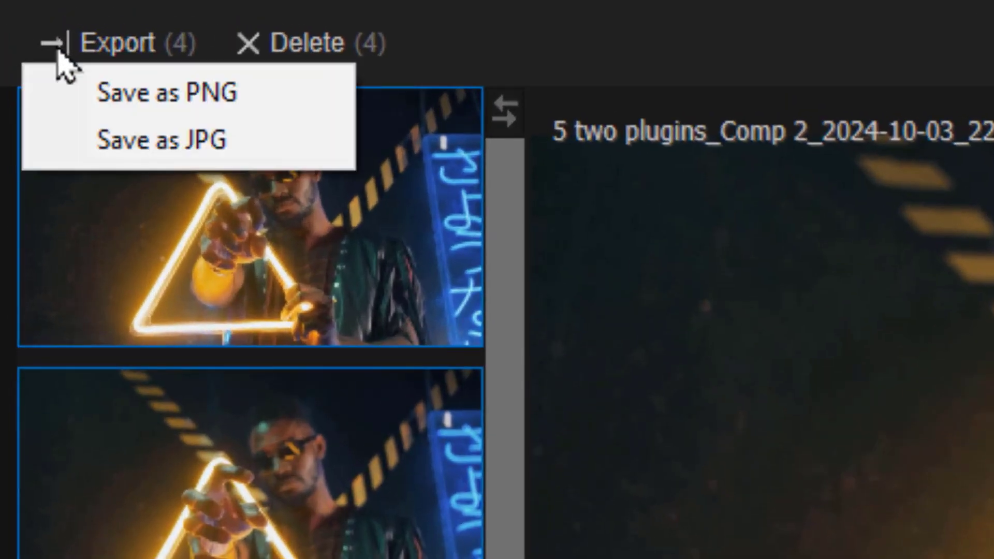
pyautogui.click(275, 144)
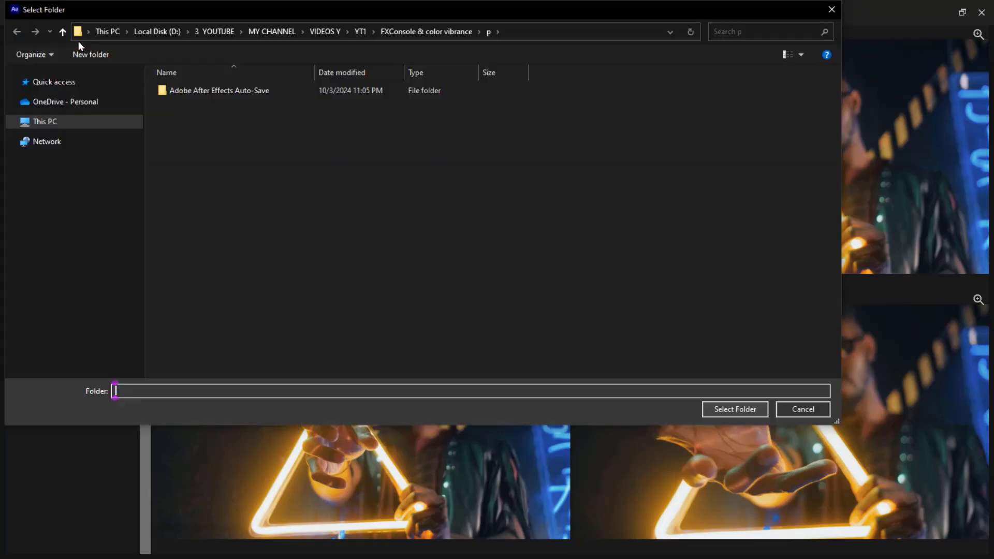
pyautogui.write('4')
# Save into a new folder named '4', then view its exports as large thumbnails
pyautogui.rightClick(291, 208)
pyautogui.click(124, 337)
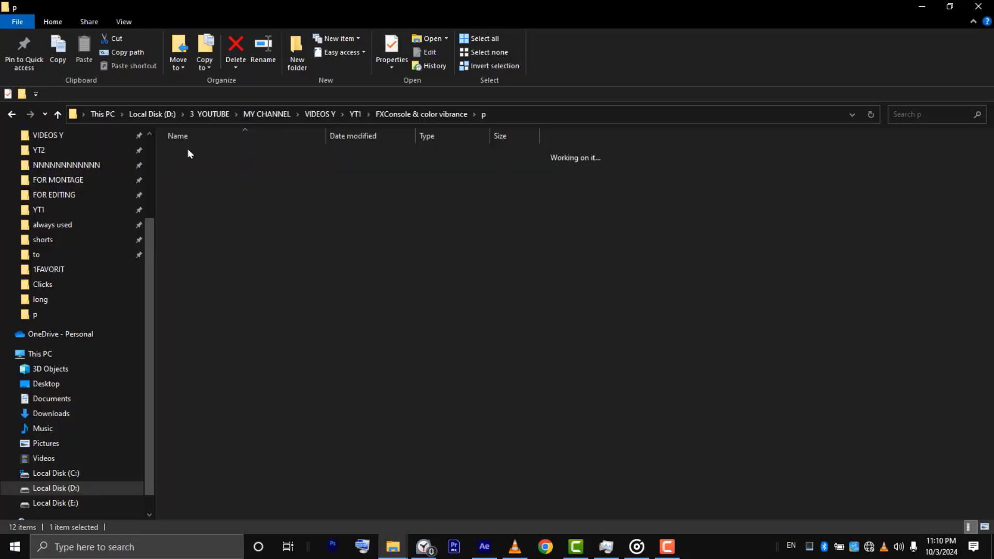
pyautogui.doubleClick(187, 154)
pyautogui.rightClick(397, 193)
pyautogui.click(498, 199)
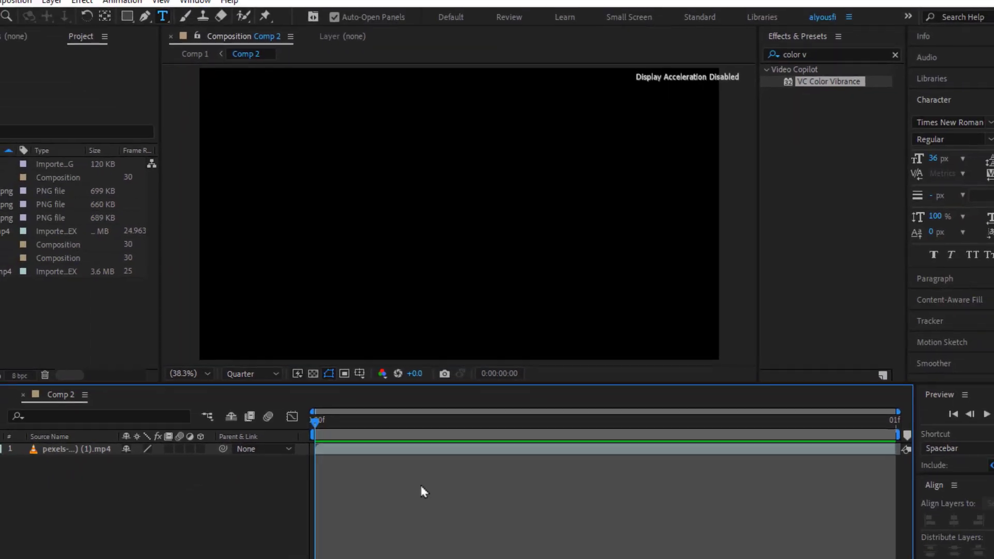
pyautogui.hotkey('ctrl', 'space')
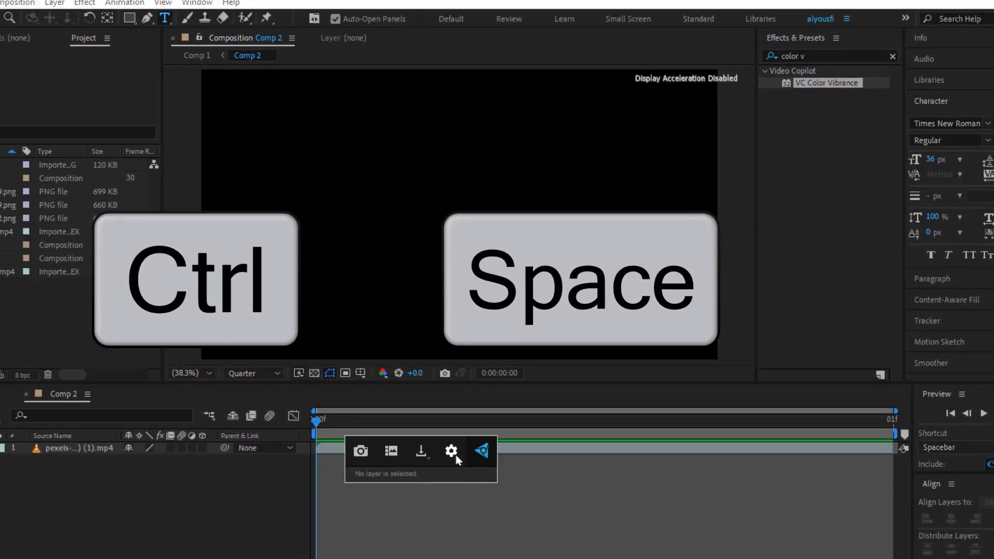
pyautogui.click(454, 453)
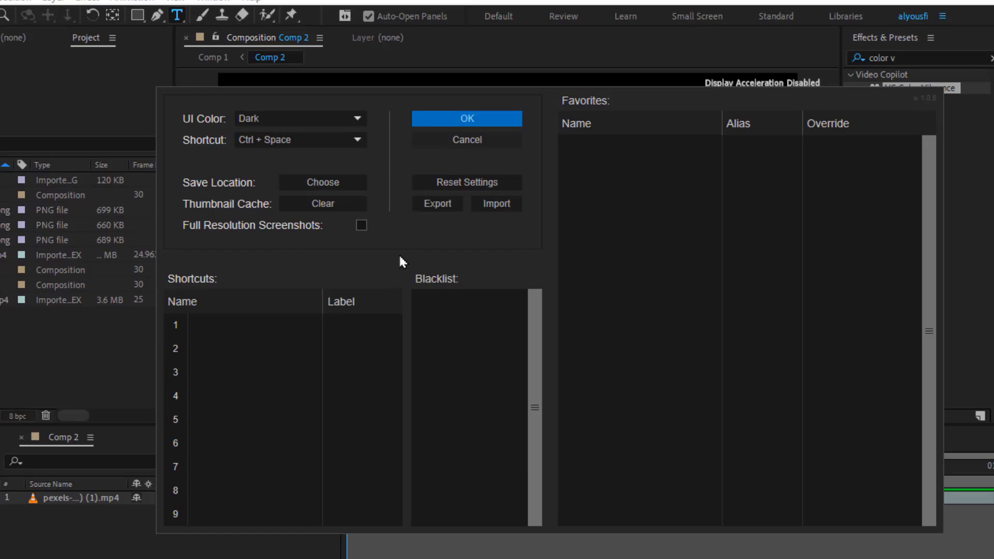
pyautogui.click(361, 139)
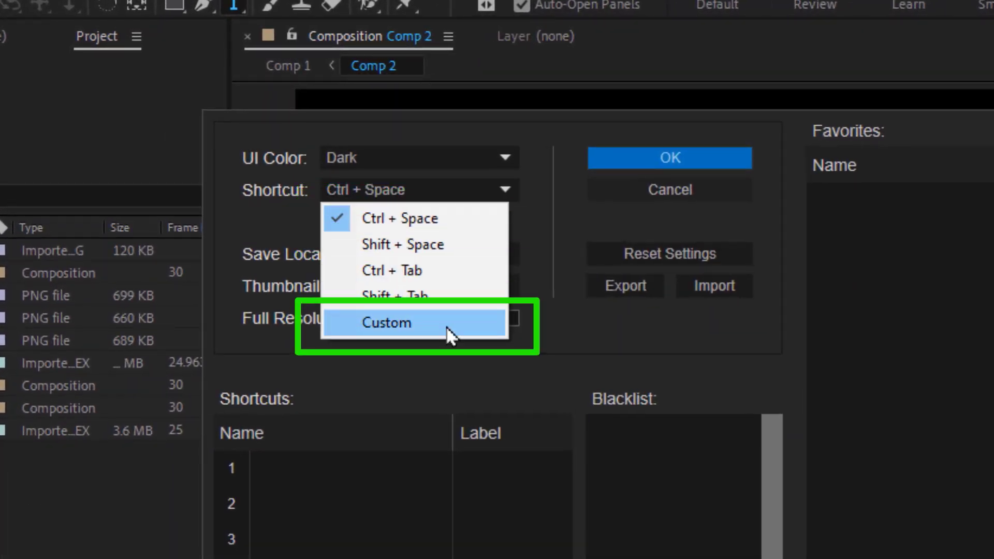
pyautogui.click(466, 190)
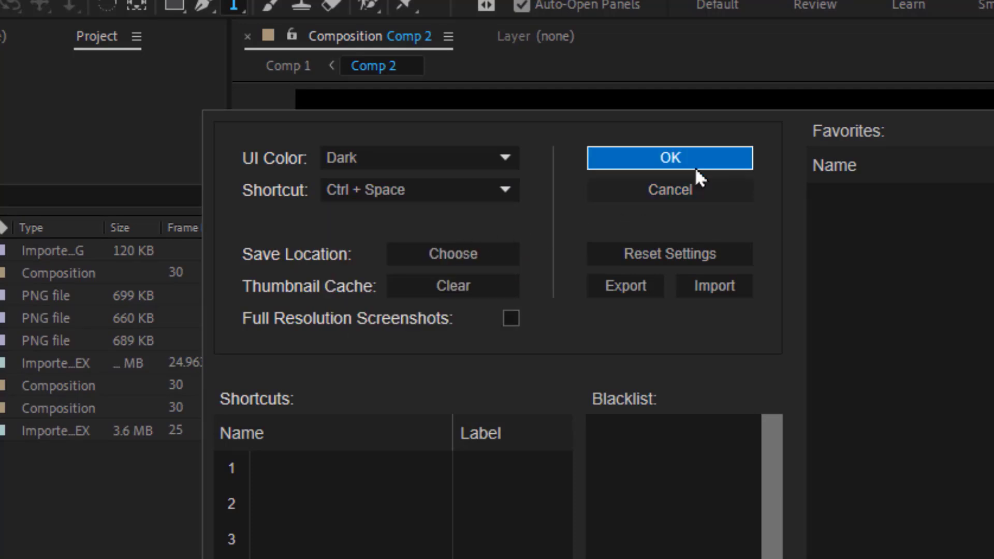
pyautogui.click(706, 160)
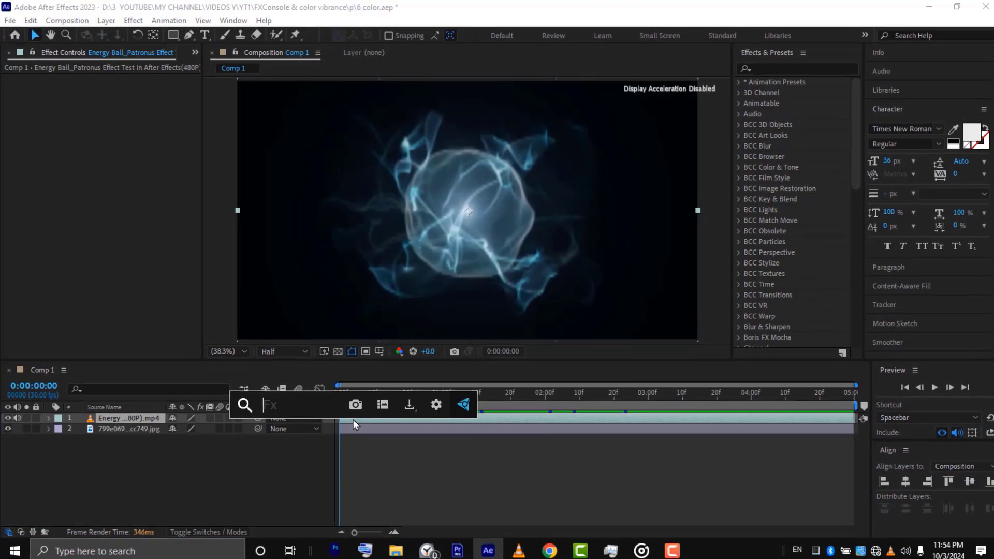
pyautogui.write('hue')
# Apply Hue/Saturation to the energy ball with Colorize on and a warm orange tint
pyautogui.click(368, 437)
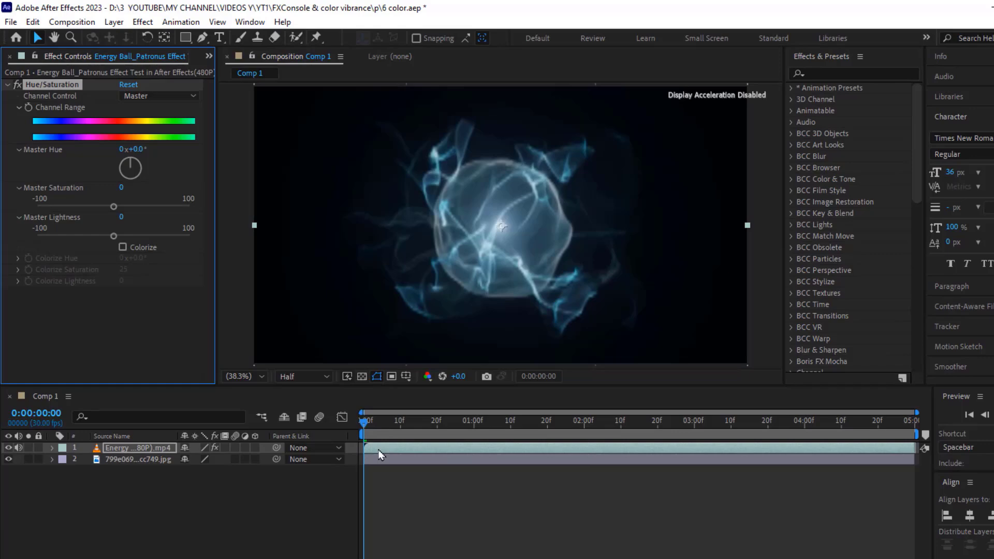
pyautogui.click(122, 247)
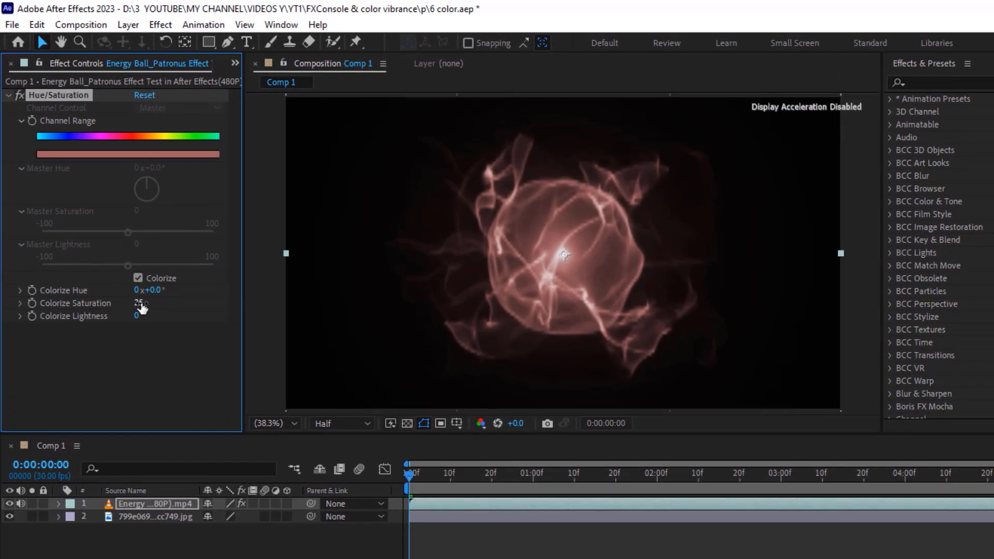
pyautogui.moveTo(142, 304)
pyautogui.mouseDown()
pyautogui.moveTo(155, 290)
pyautogui.moveTo(180, 312)
pyautogui.mouseUp()
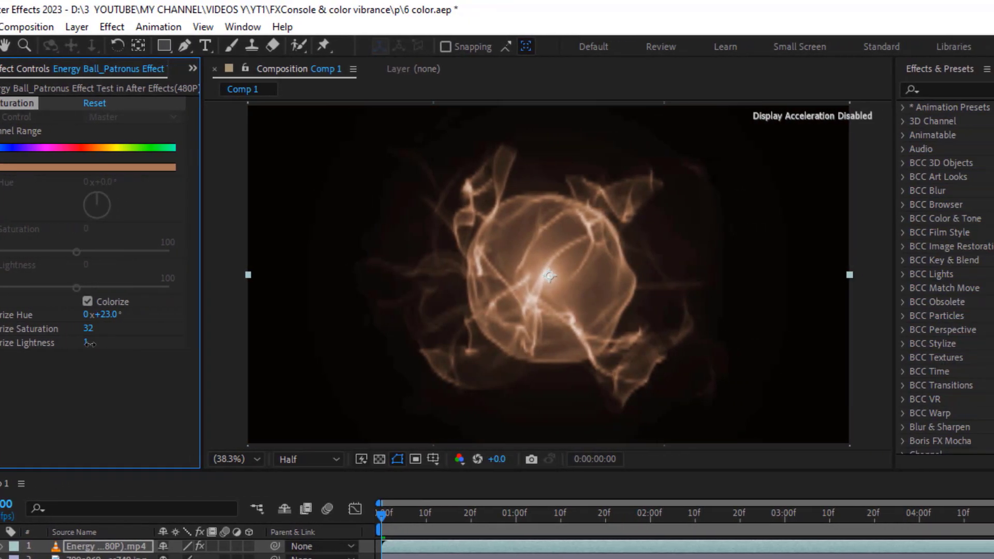
pyautogui.scroll(3, 475, 302)
pyautogui.scroll(-2, 475, 301)
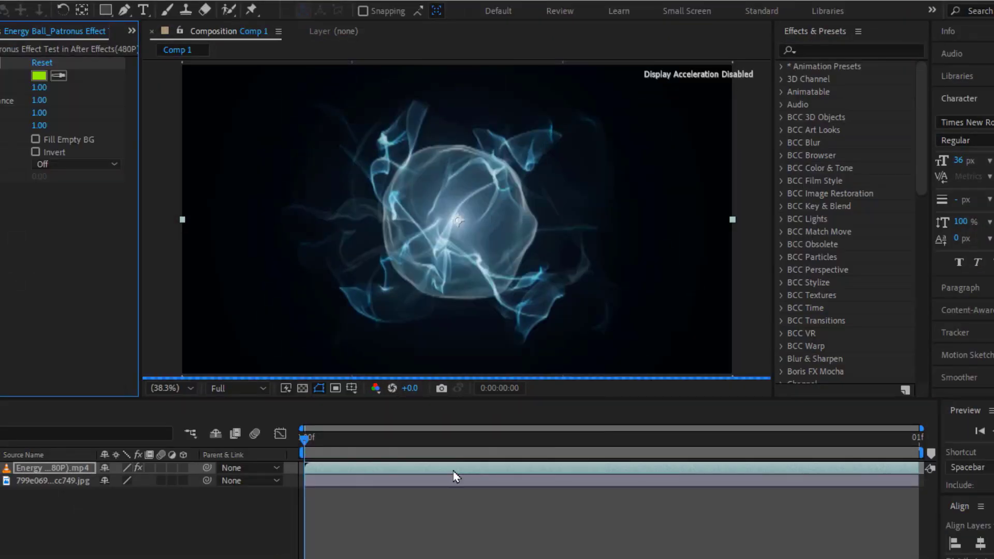
# Set the VC Color Vibrance glow colour to red in the colour picker
pyautogui.click(38, 77)
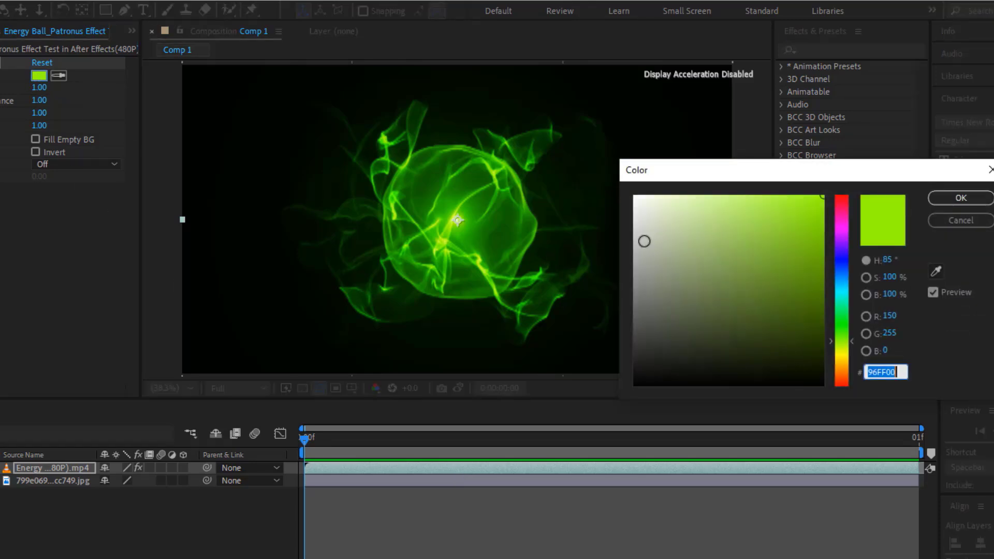
pyautogui.moveTo(842, 206); pyautogui.dragTo(842, 243)
pyautogui.moveTo(934, 190)
pyautogui.mouseDown()
pyautogui.moveTo(936, 326)
pyautogui.moveTo(954, 359)
pyautogui.mouseUp()
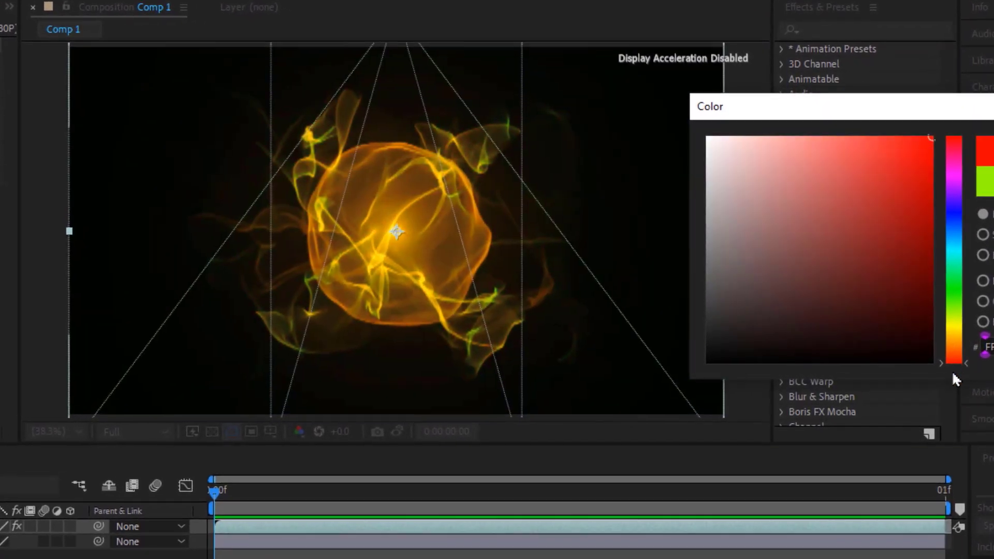
pyautogui.press('Return')
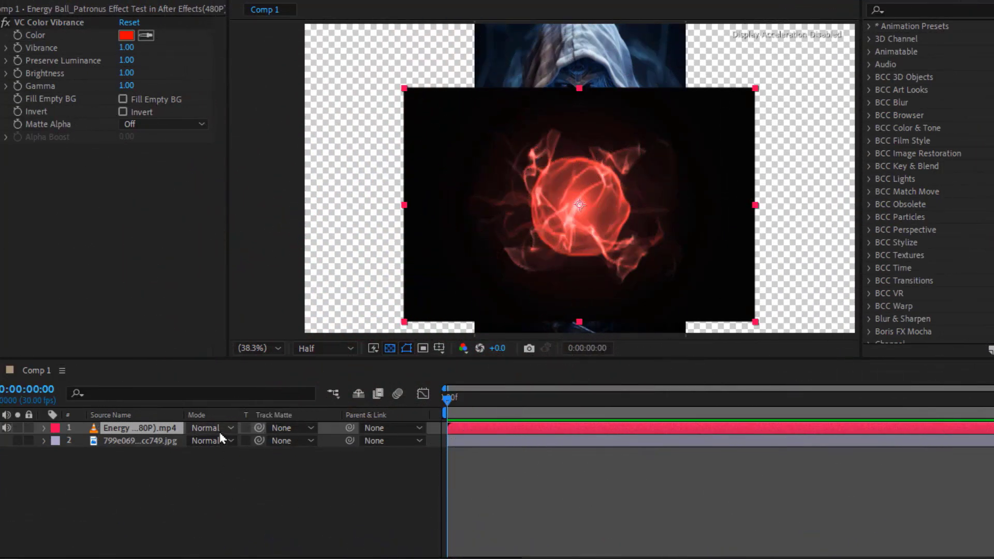
# Set the energy ball layer to Screen blend mode and move it over the figure
pyautogui.click(220, 433)
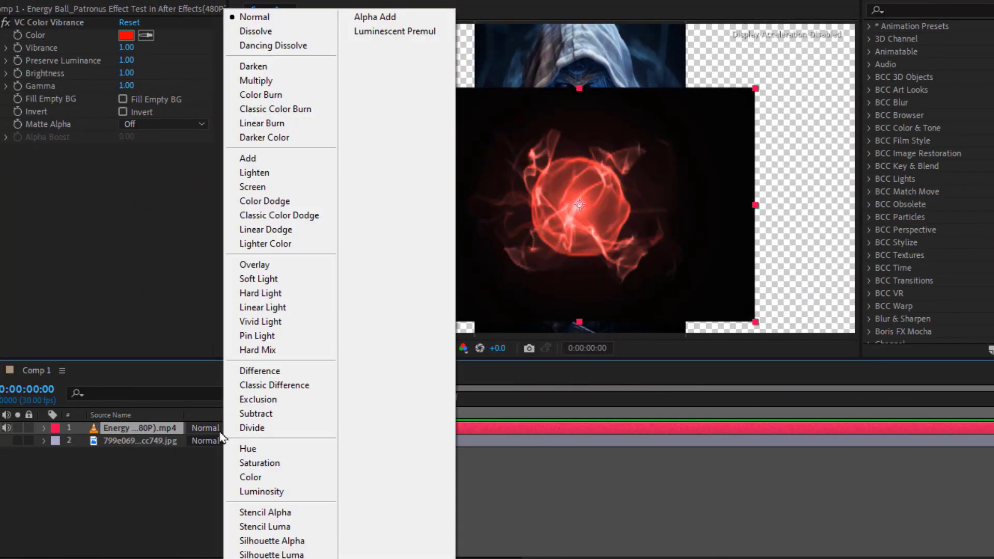
pyautogui.click(302, 191)
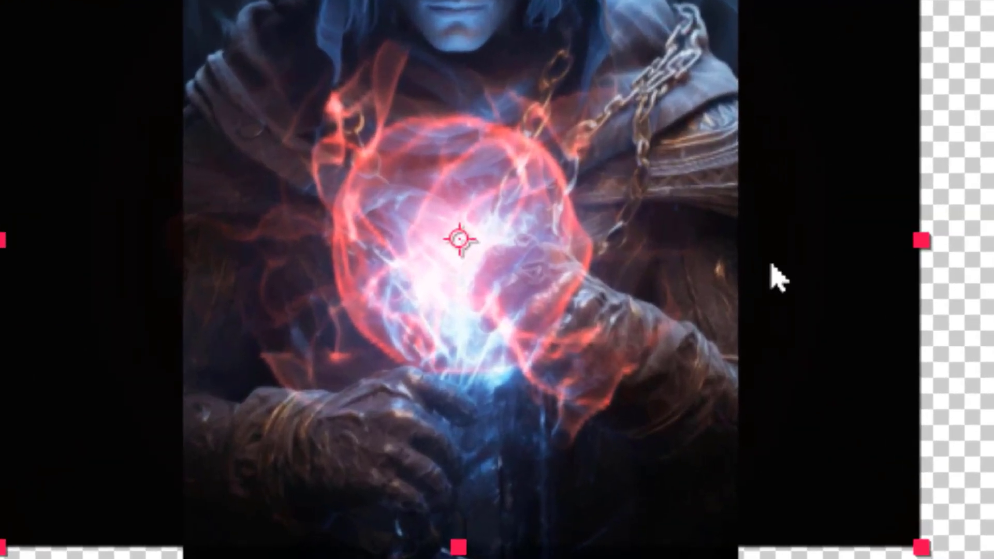
pyautogui.moveTo(777, 277); pyautogui.dragTo(897, 414)
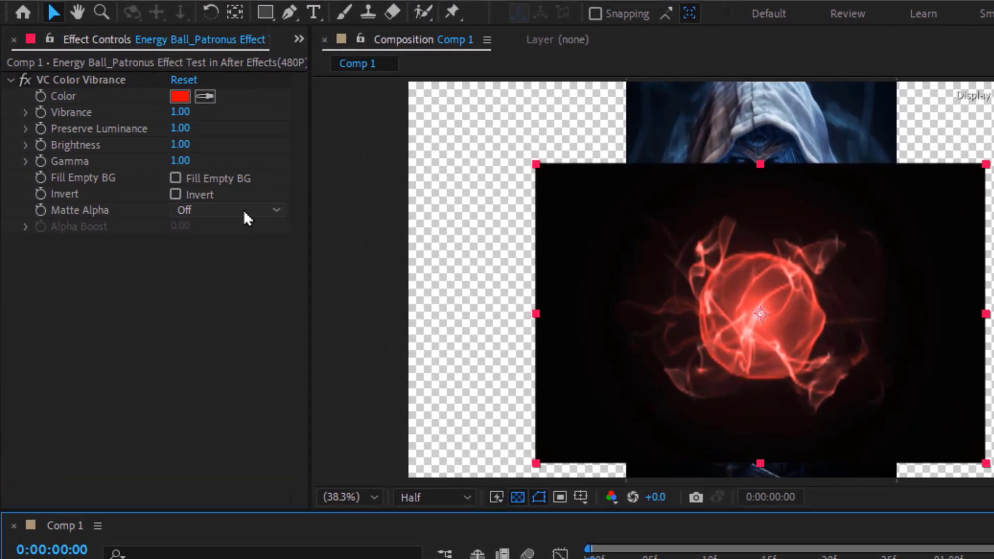
# Turn VC Color Vibrance Matte Alpha on and centre the orb with Ctrl+Home
pyautogui.click(172, 178)
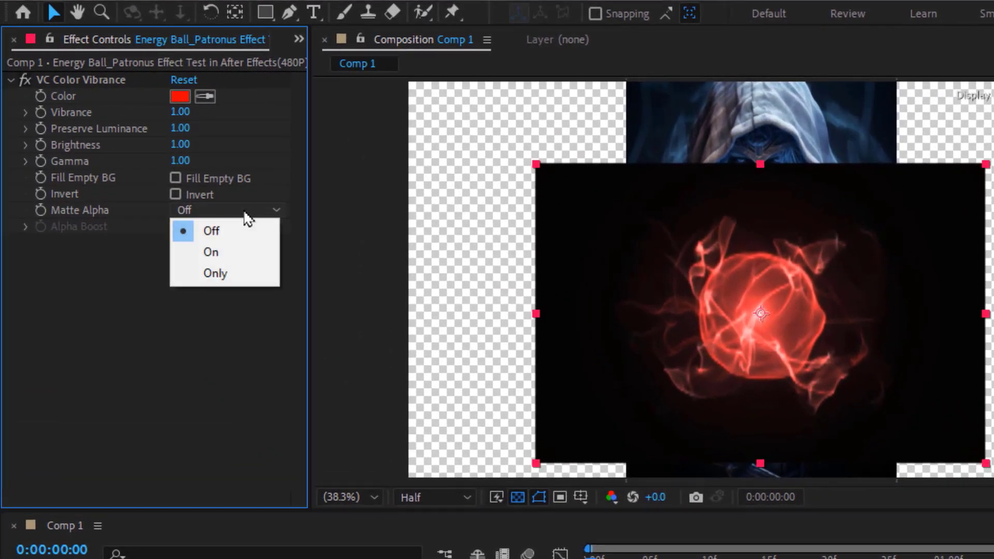
pyautogui.click(242, 254)
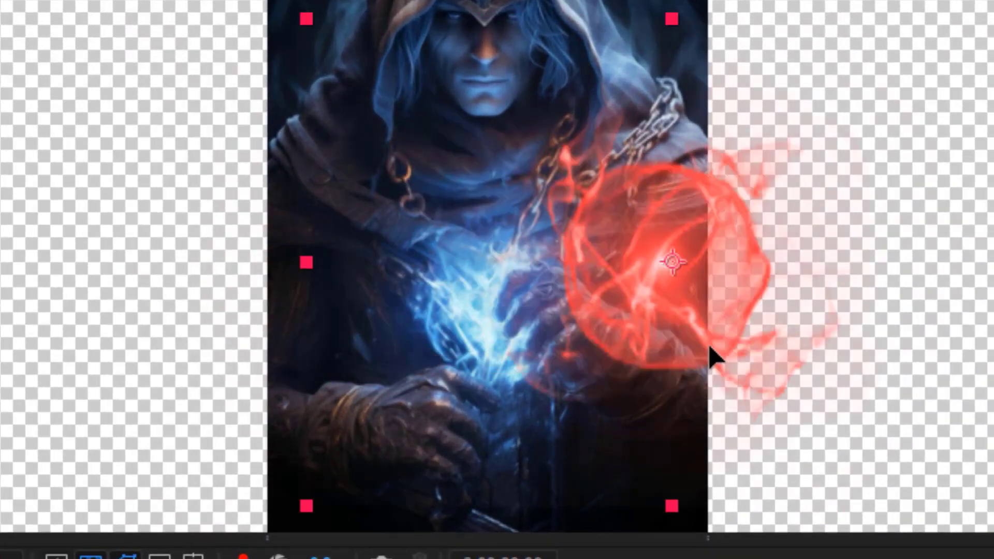
pyautogui.moveTo(712, 356); pyautogui.dragTo(721, 351)
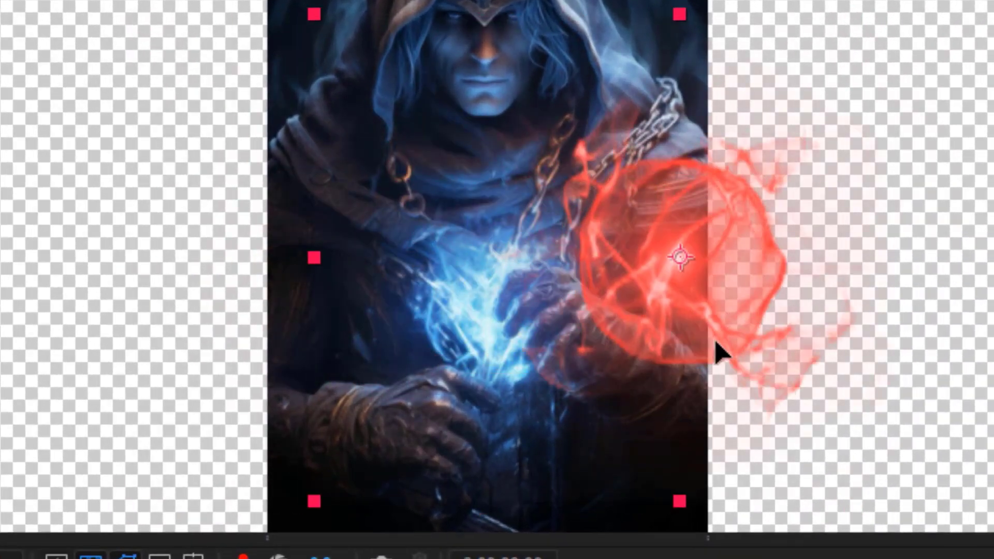
pyautogui.hotkey('ctrl', 'Home')
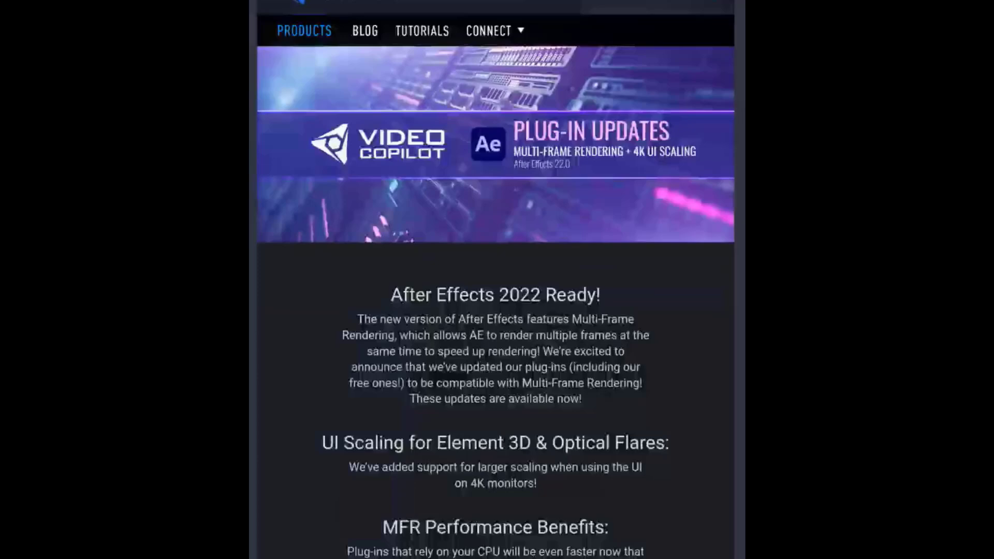
pyautogui.scroll(-2, 497, 311)
pyautogui.scroll(-10, 497, 311)
pyautogui.scroll(-5, 497, 311)
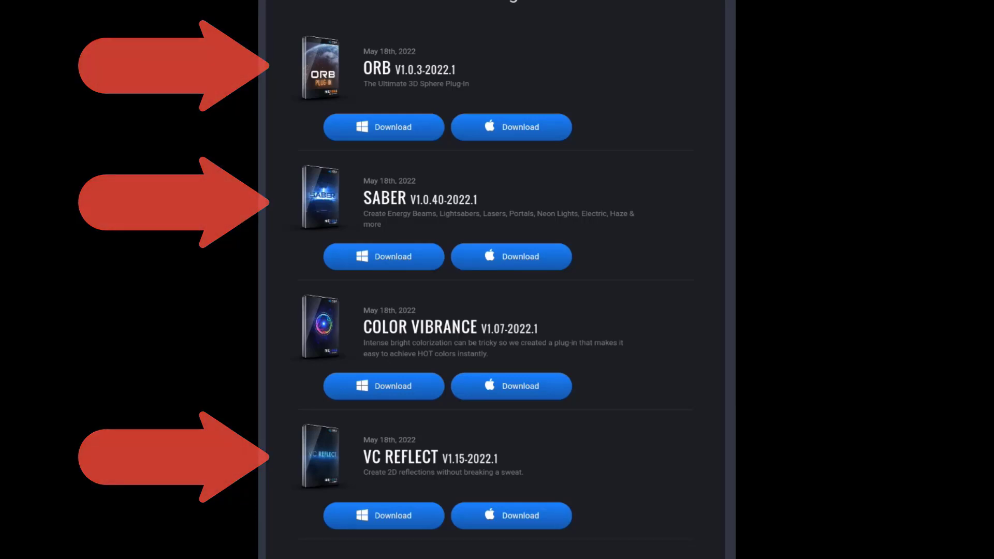
pyautogui.scroll(1, 497, 279)
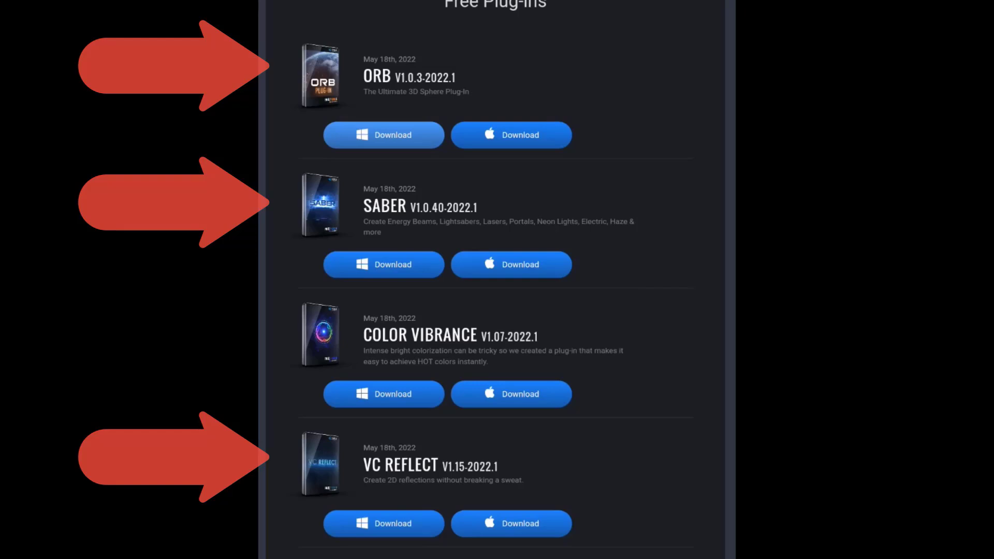